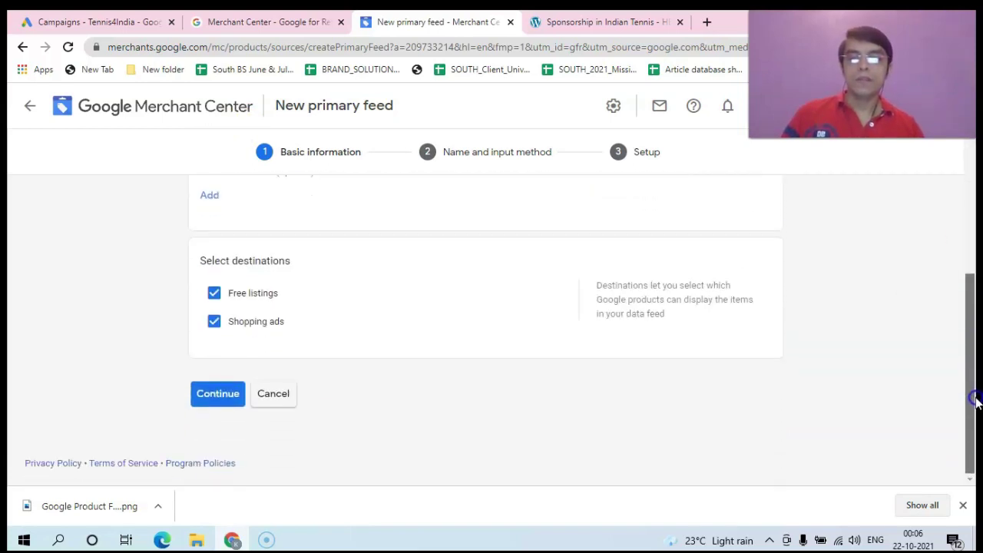
# Step: Continue to the feed's name and input method, name the primary feed Rackets, and keep Google Sheets as the input method
pyautogui.click(241, 393)
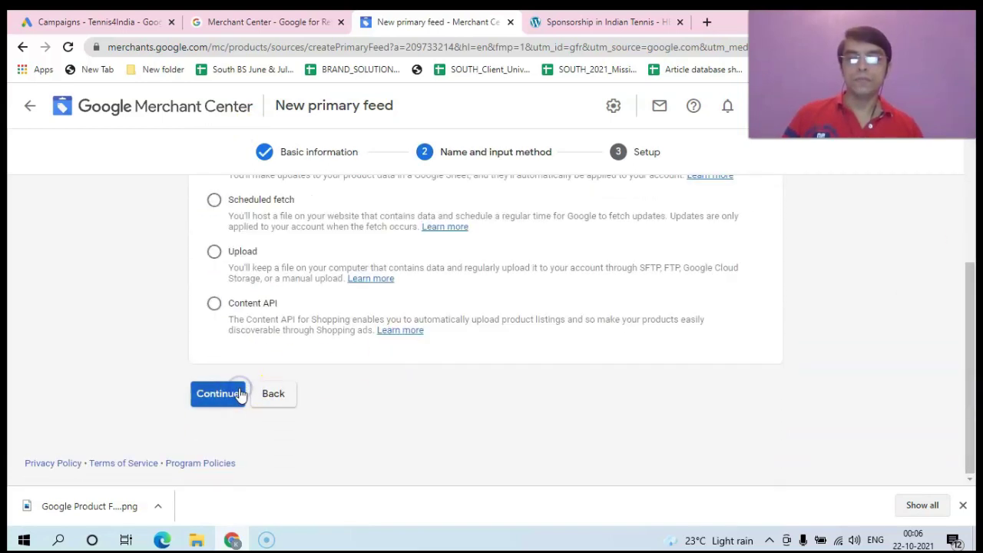
pyautogui.moveTo(972, 338); pyautogui.dragTo(972, 263)
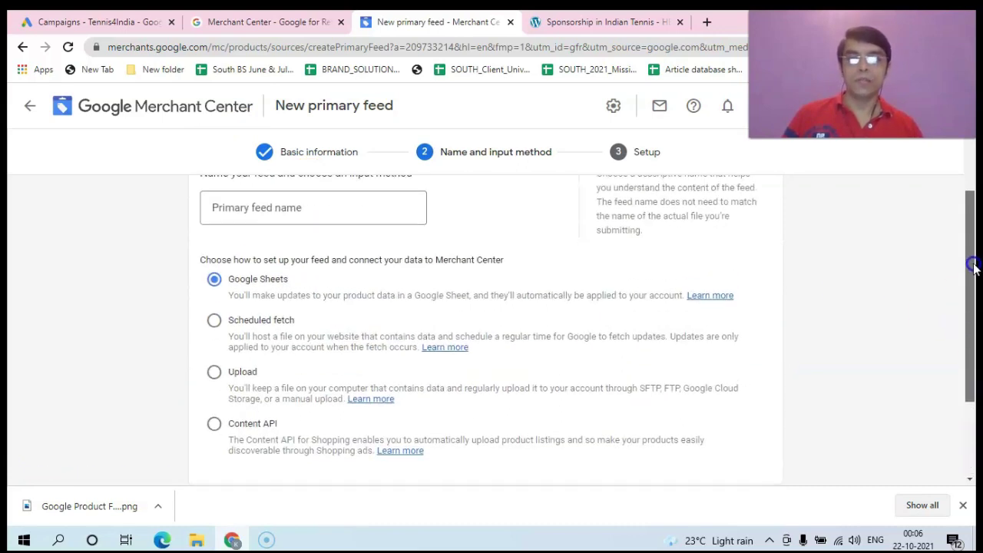
pyautogui.click(289, 216)
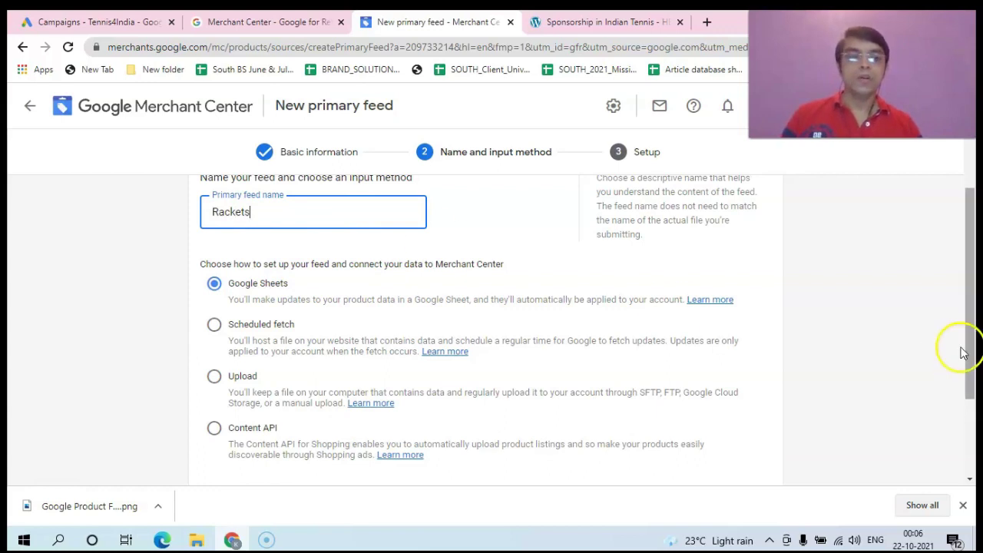
pyautogui.moveTo(978, 317); pyautogui.dragTo(966, 340)
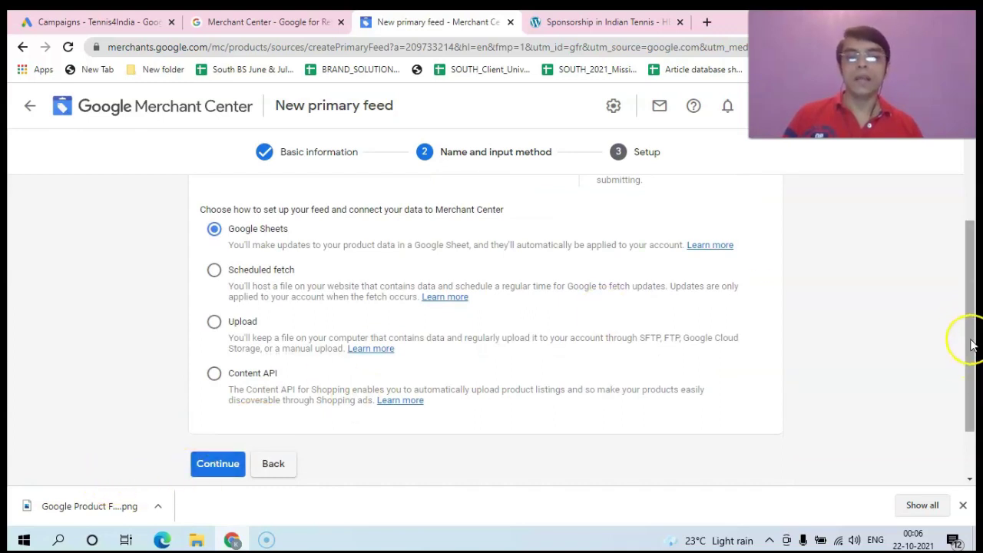
pyautogui.moveTo(972, 345); pyautogui.dragTo(970, 270)
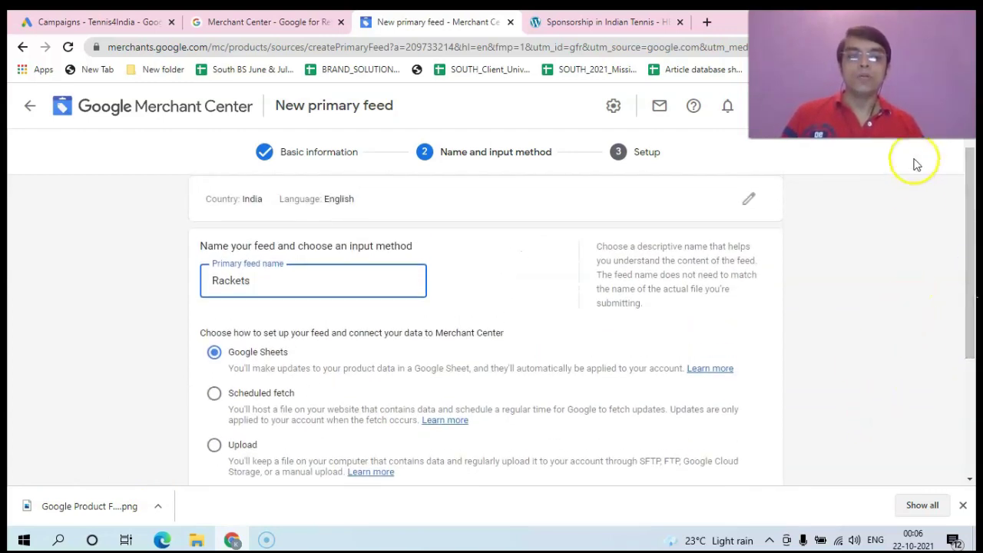
pyautogui.click(907, 252)
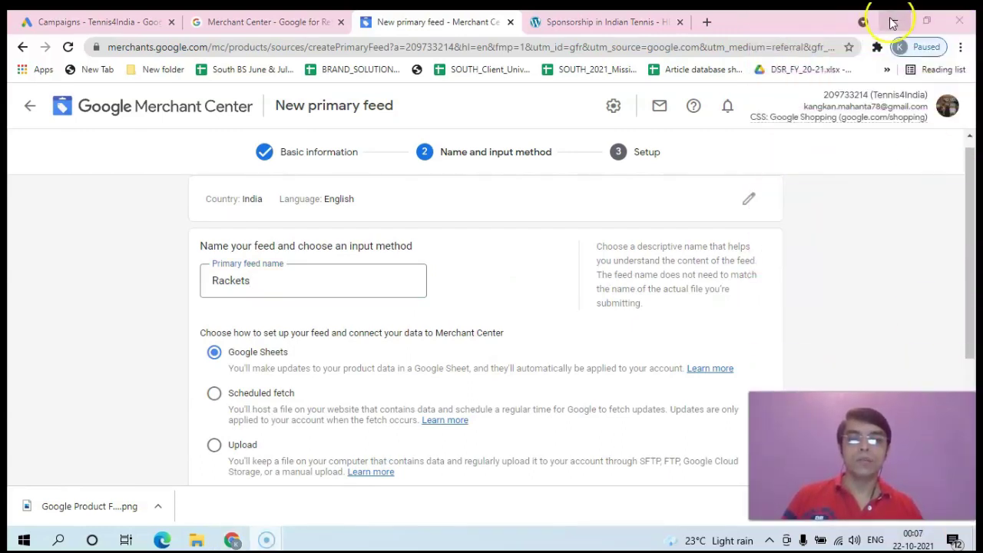
# Step: Examine the column headings in the sample image Google Product Feed.png on the desktop, close it and return to the feed form
pyautogui.click(893, 23)
pyautogui.click(673, 185)
pyautogui.doubleClick(673, 184)
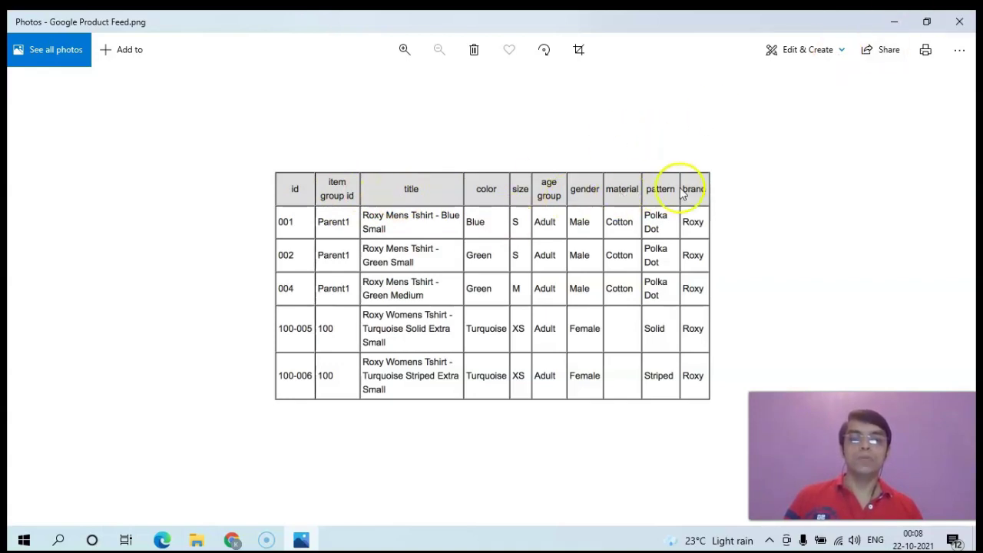
pyautogui.click(958, 23)
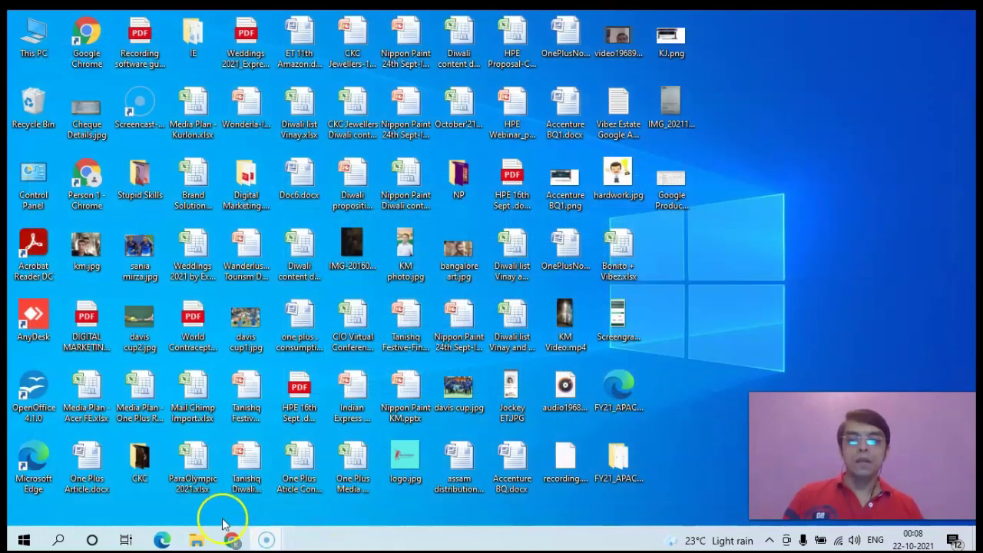
pyautogui.moveTo(230, 538)
pyautogui.click(236, 473)
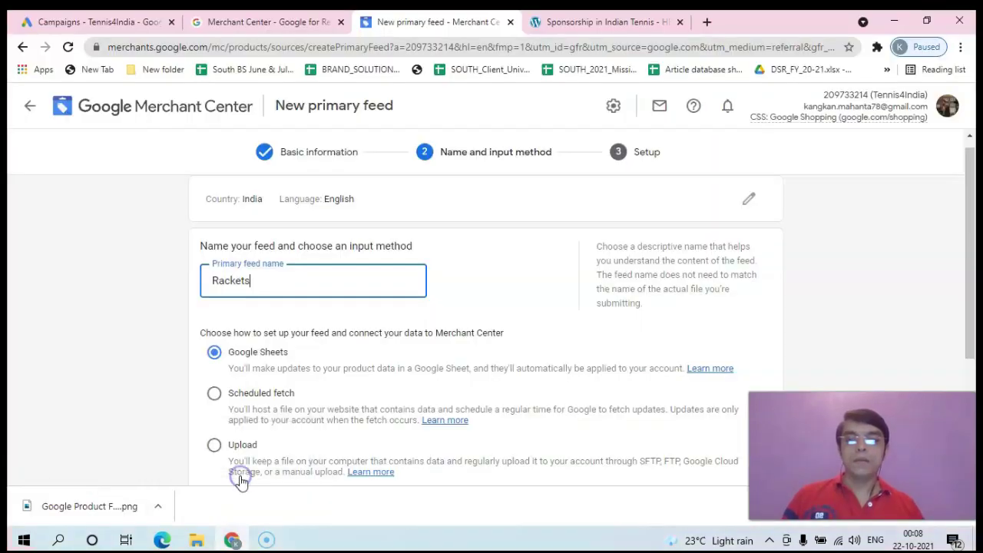
# Step: Leave the new primary feed form without saving and go to the Merchant Center Overview page
pyautogui.moveTo(966, 259); pyautogui.dragTo(968, 229)
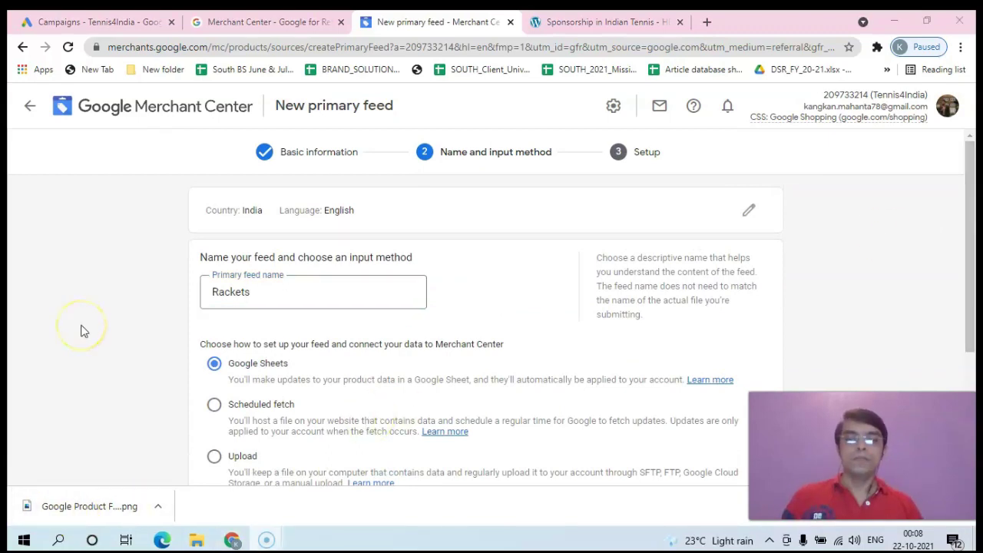
pyautogui.click(974, 178)
pyautogui.click(188, 110)
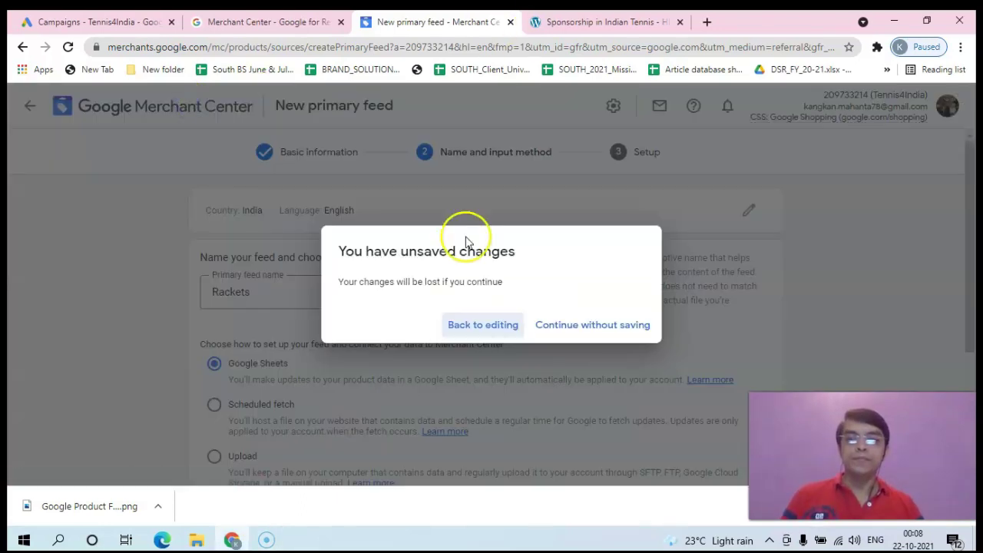
pyautogui.click(548, 327)
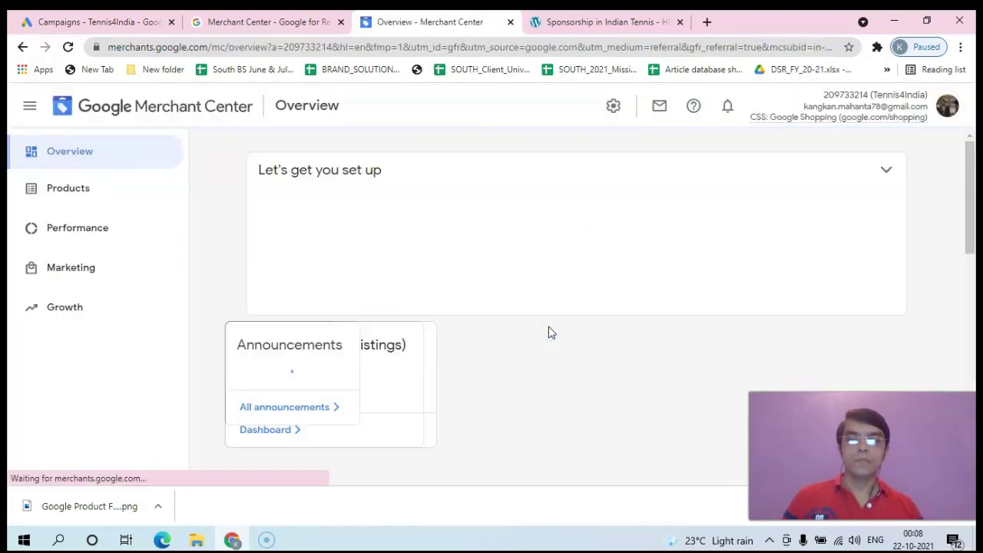
# Step: Examine the shopping overview and the products' item issues in Diagnostics, then return to the Overview page
pyautogui.moveTo(971, 208); pyautogui.dragTo(970, 238)
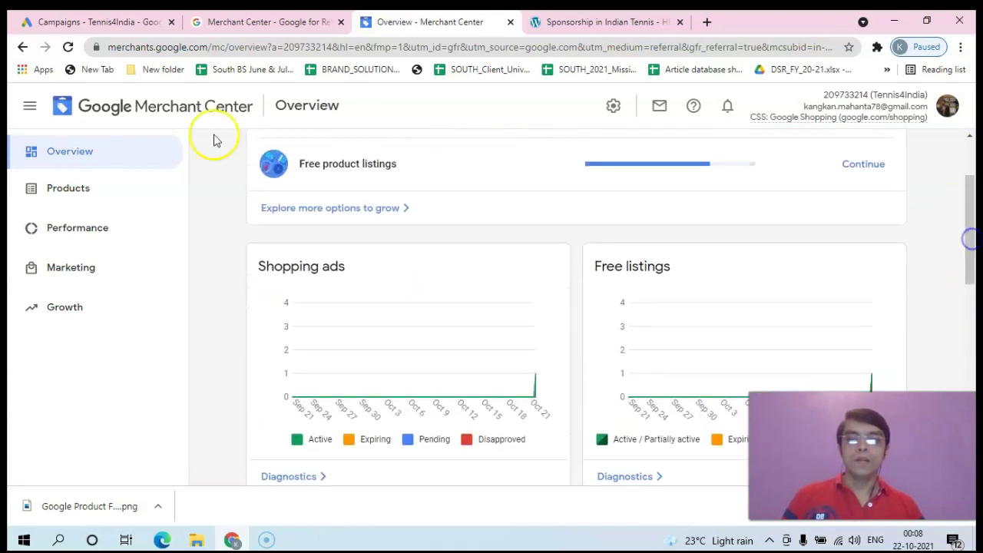
pyautogui.click(82, 192)
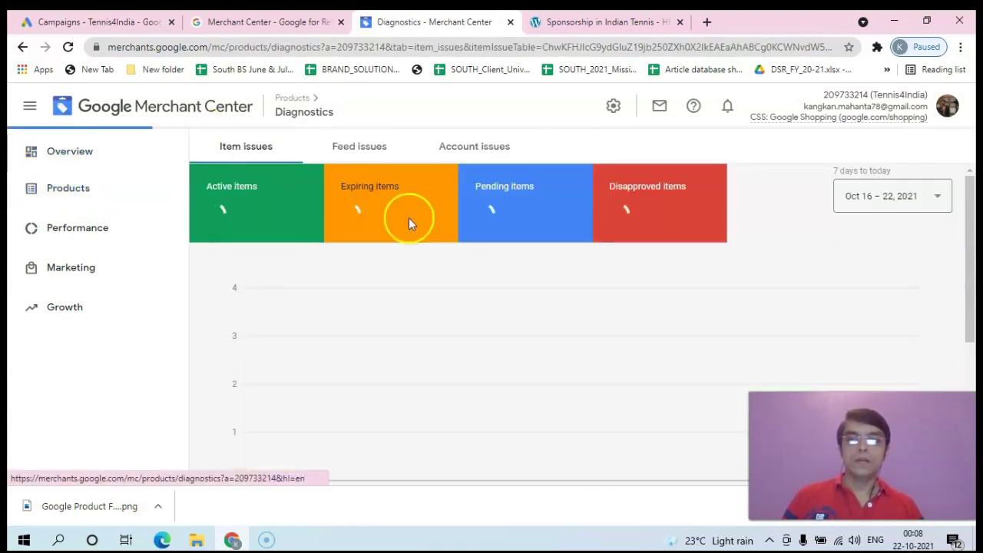
pyautogui.moveTo(971, 219); pyautogui.dragTo(974, 327)
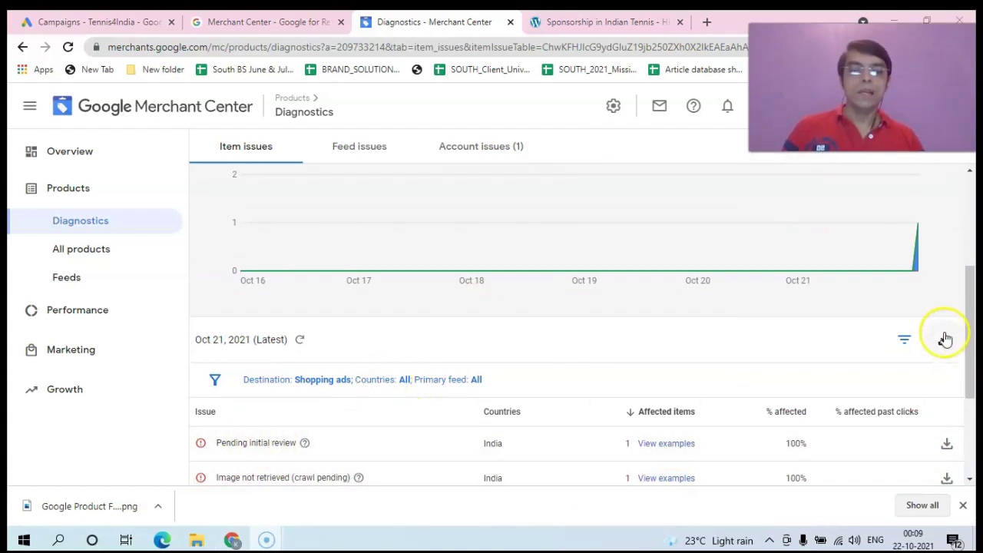
pyautogui.moveTo(972, 335); pyautogui.dragTo(964, 212)
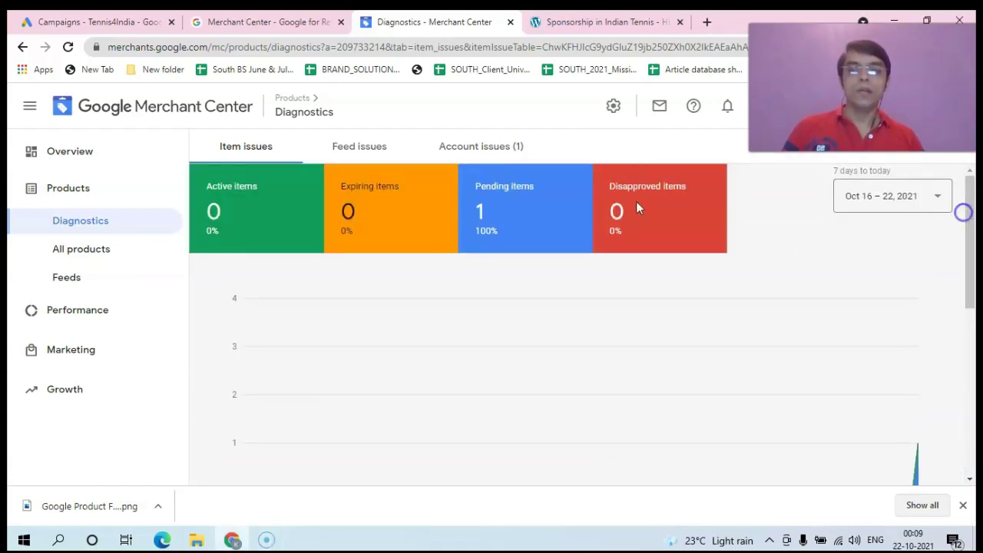
pyautogui.click(86, 162)
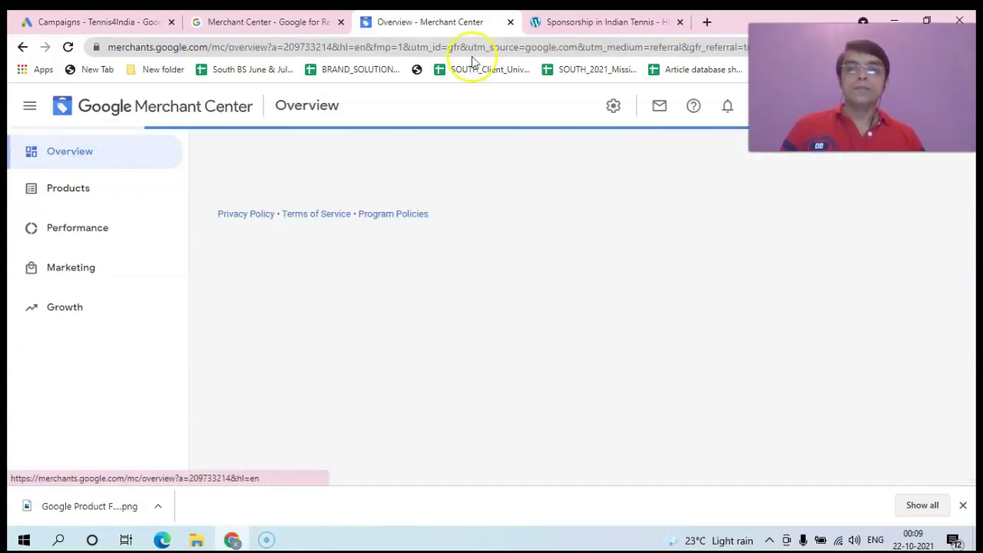
# Step: Switch to Google Ads, start a new Shopping campaign with the Smart Shopping subtype and continue to its settings
pyautogui.click(78, 24)
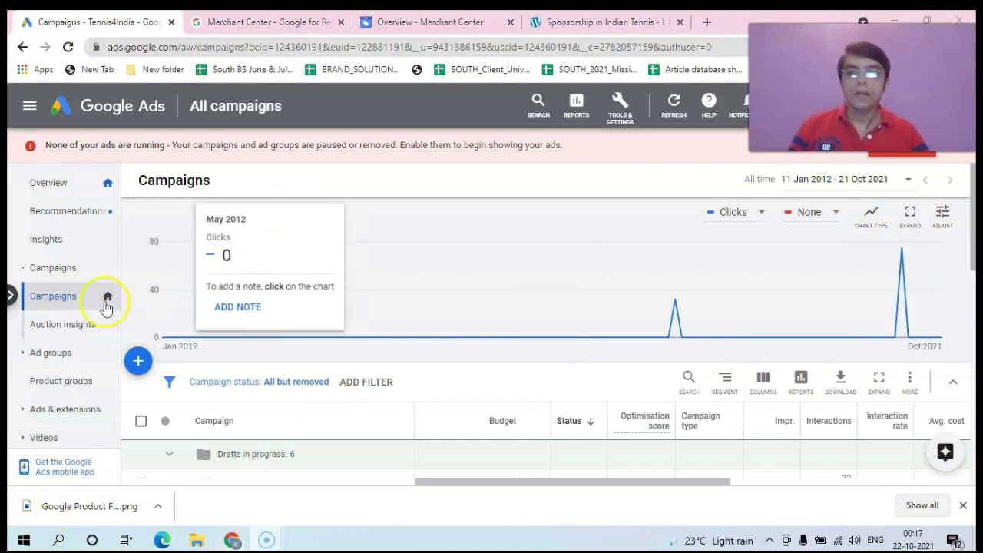
pyautogui.click(138, 361)
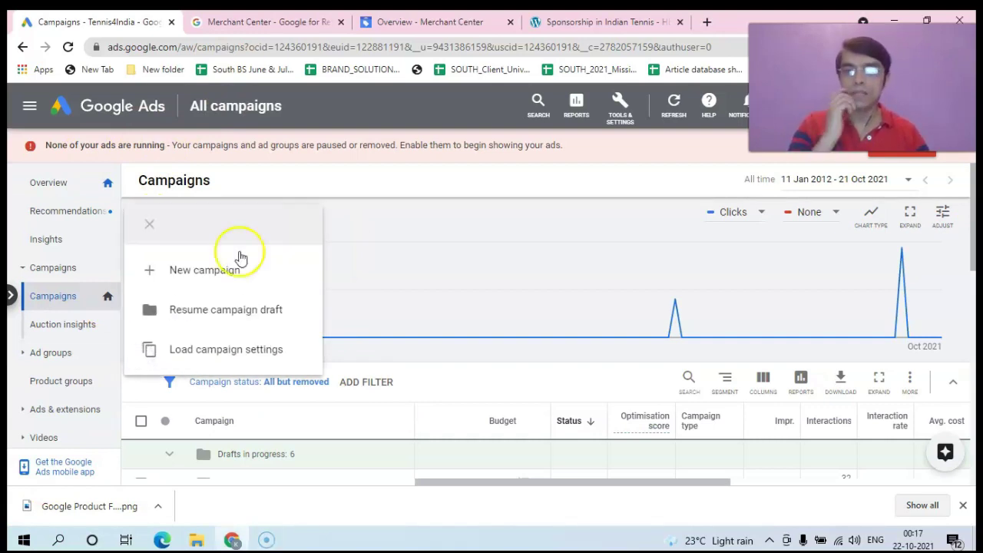
pyautogui.click(202, 275)
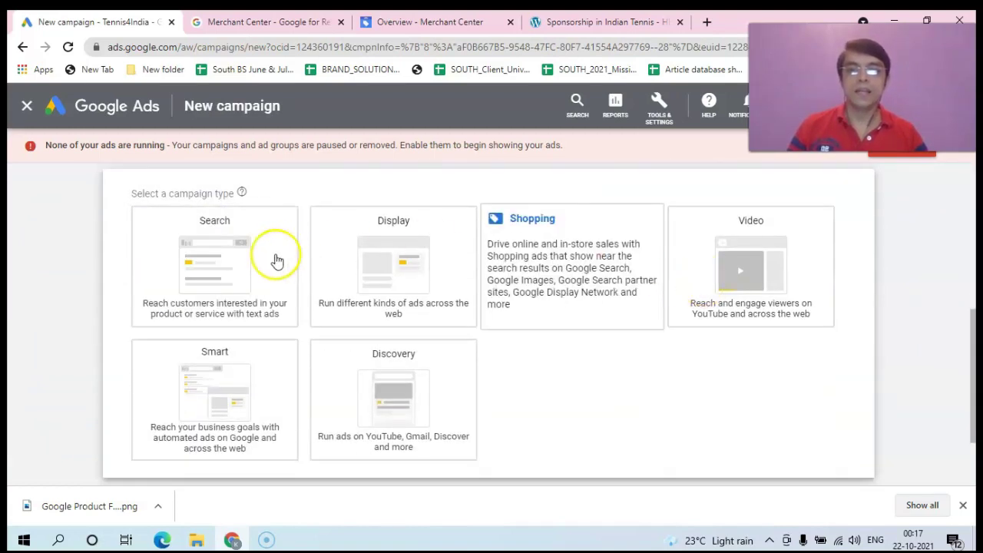
pyautogui.click(547, 246)
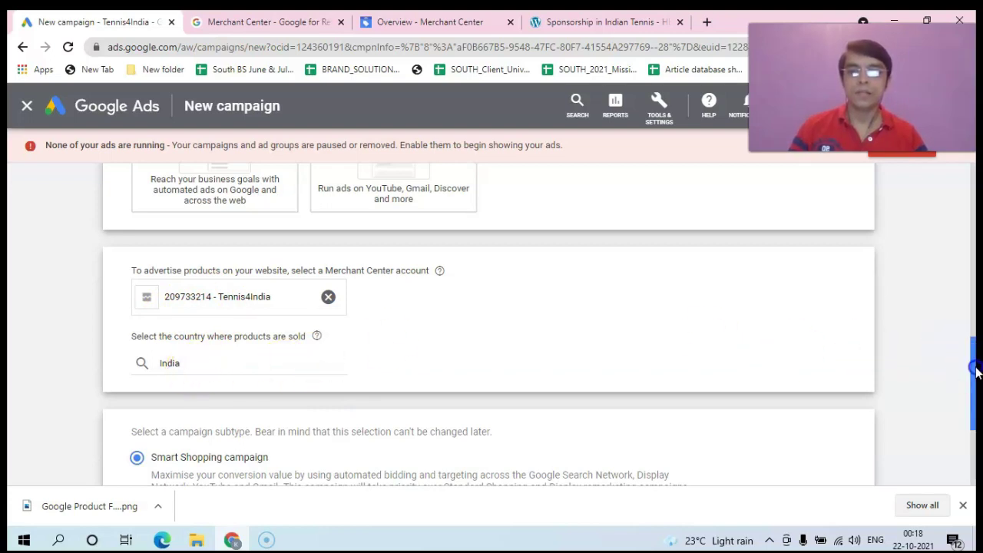
pyautogui.moveTo(976, 371); pyautogui.dragTo(973, 432)
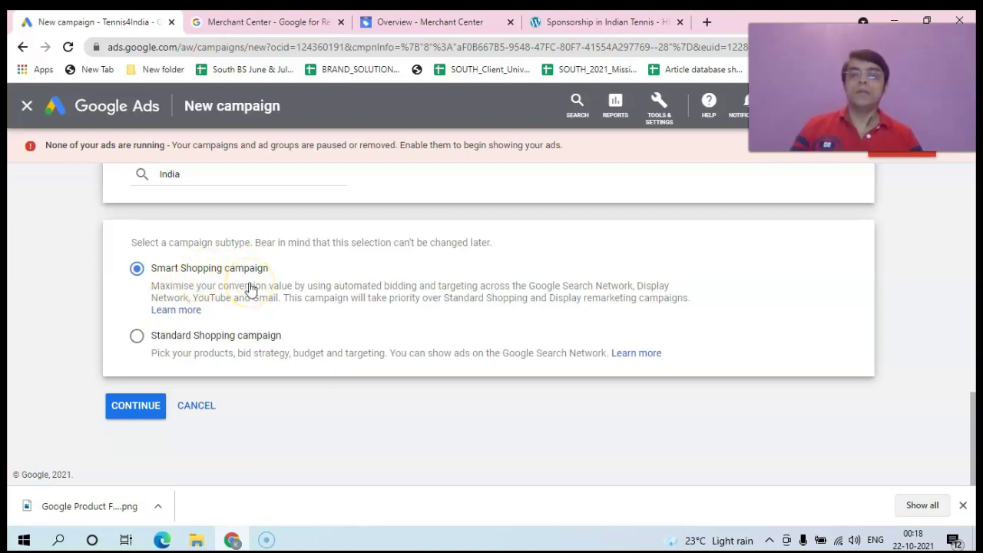
pyautogui.click(130, 409)
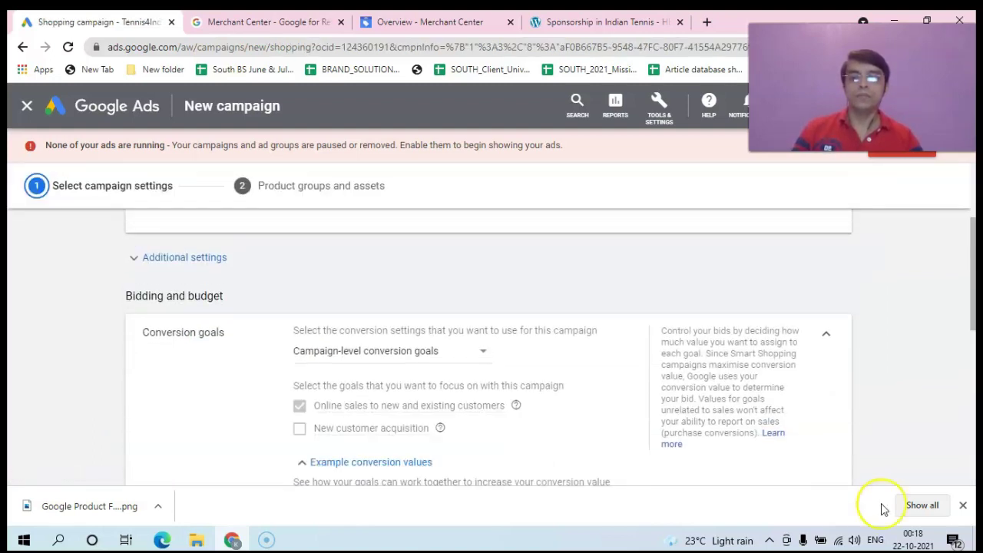
# Step: Close the downloads bar and name the campaign "Shopping Ad -22nd Oct"
pyautogui.click(964, 506)
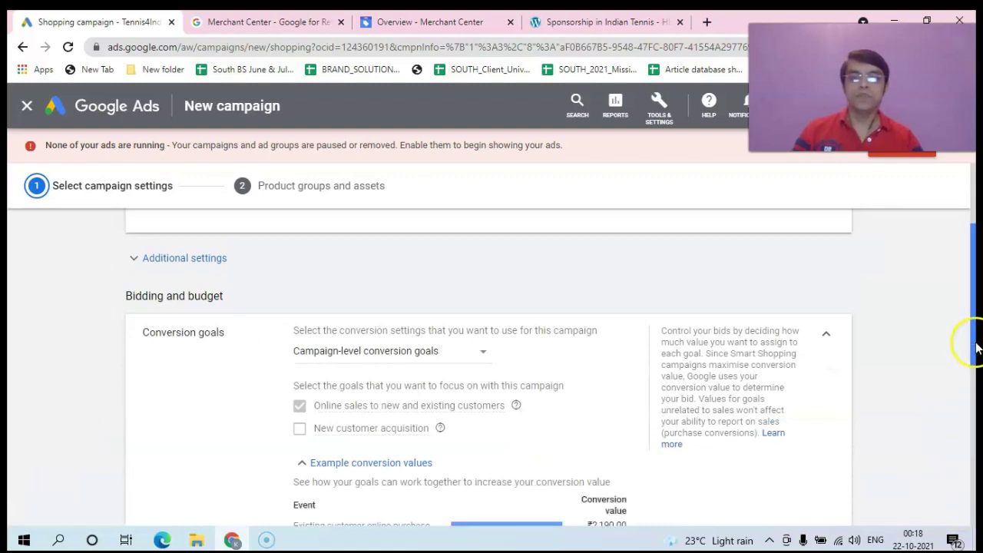
pyautogui.scroll(2, 976, 286)
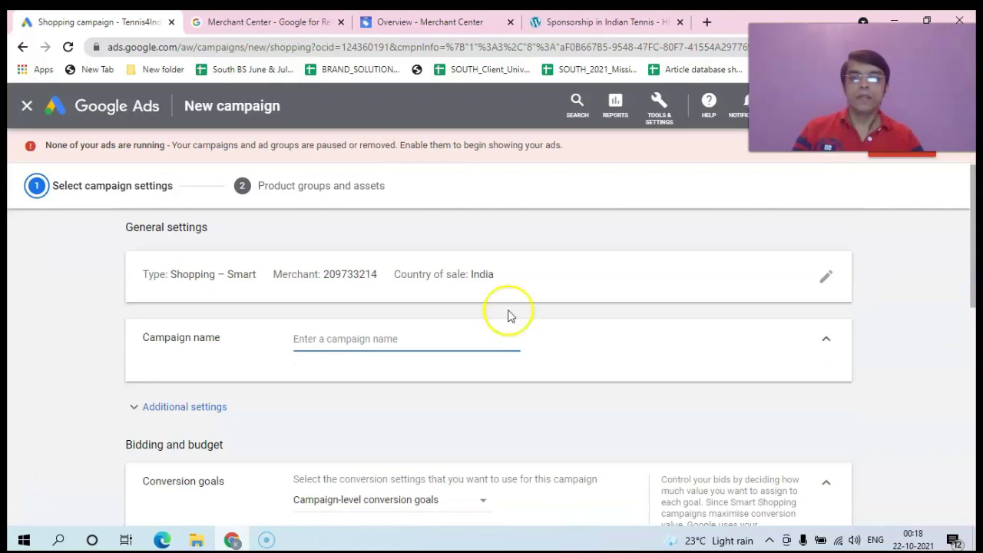
pyautogui.click(325, 339)
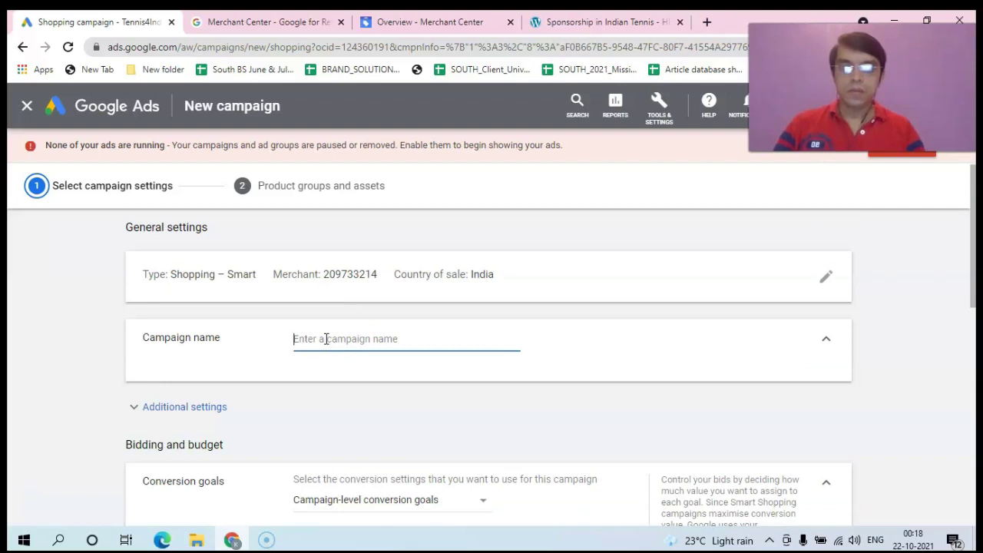
pyautogui.write('Shopping Ad -22nd Oct')
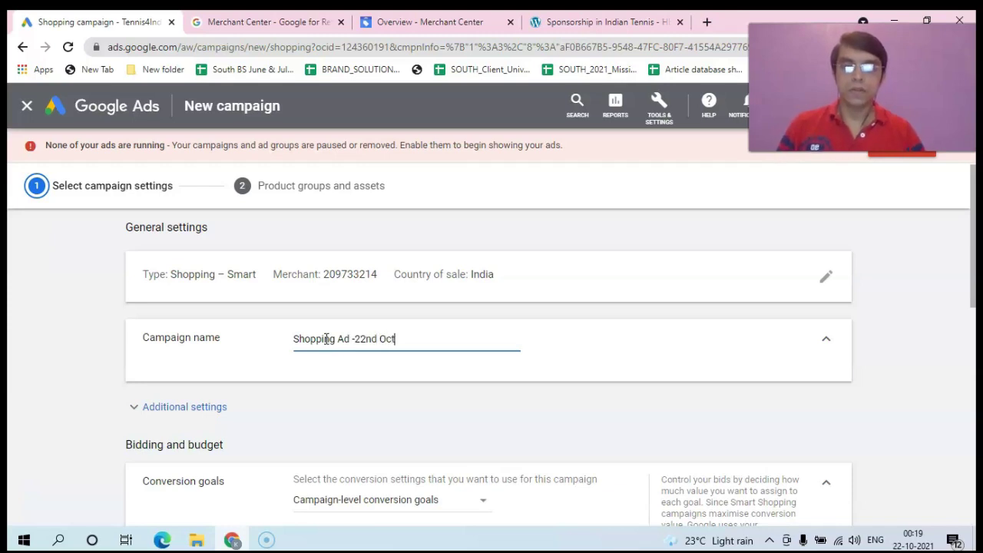
# Step: Review the conversion goals and bidding, enabling the target return on ad spend (ROAS) option and disabling it again
pyautogui.moveTo(968, 279); pyautogui.dragTo(972, 348)
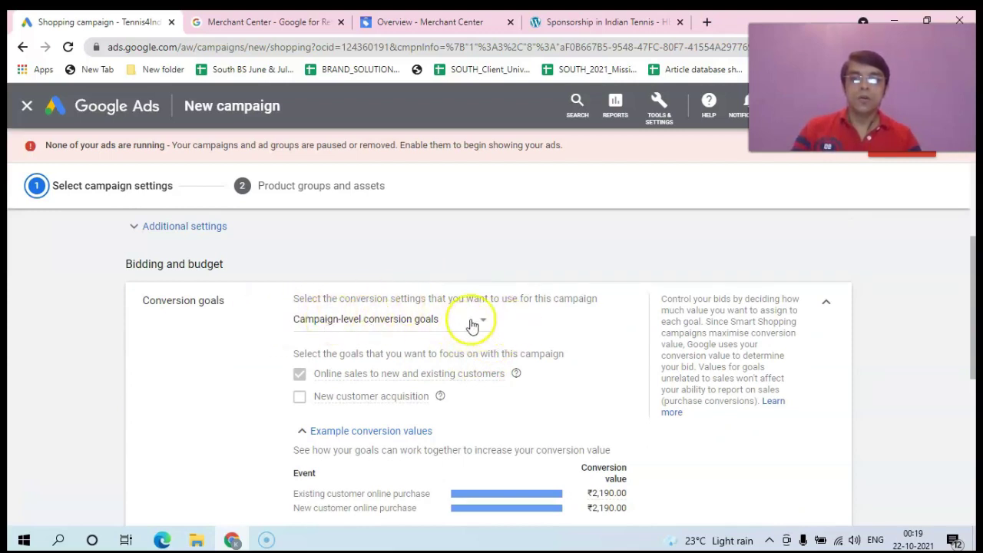
pyautogui.moveTo(972, 292); pyautogui.dragTo(976, 412)
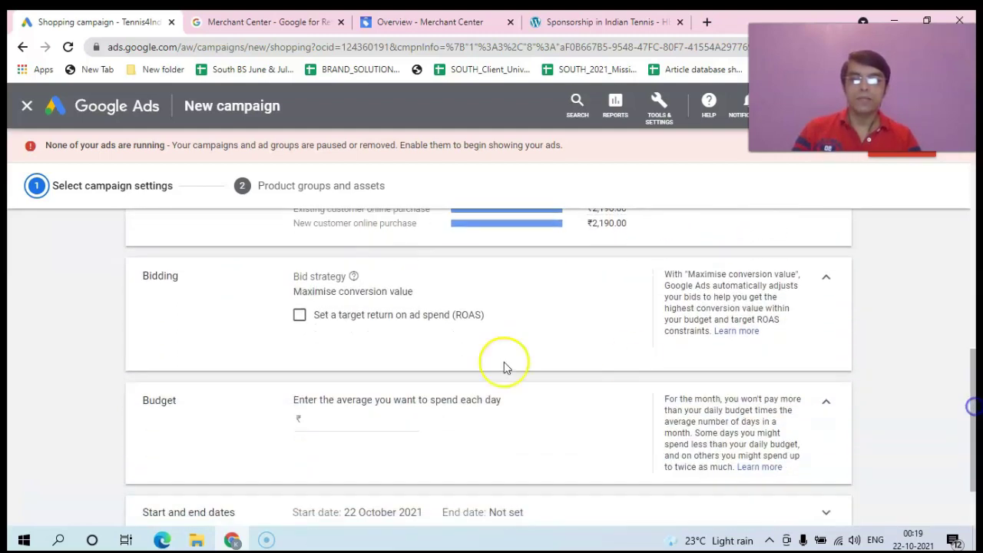
pyautogui.click(300, 316)
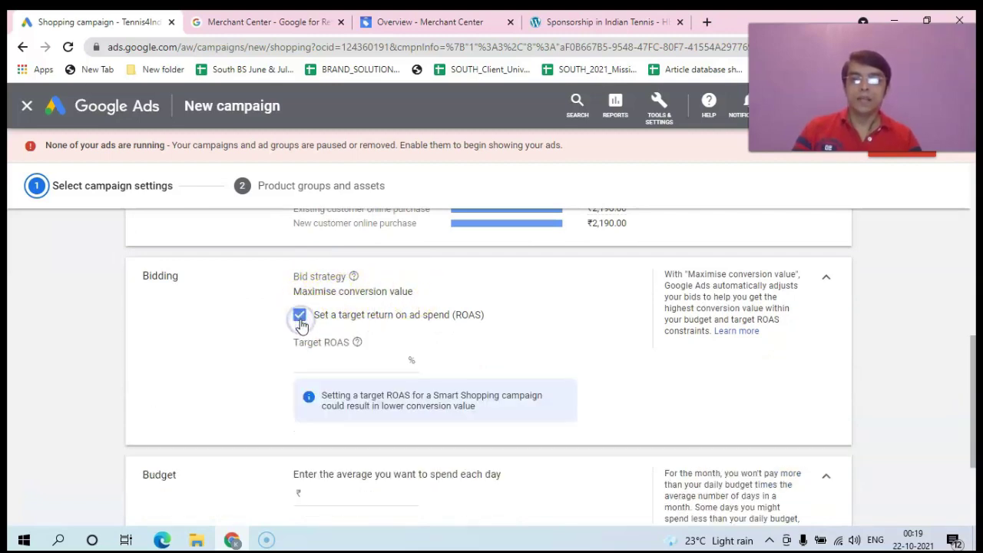
pyautogui.click(299, 316)
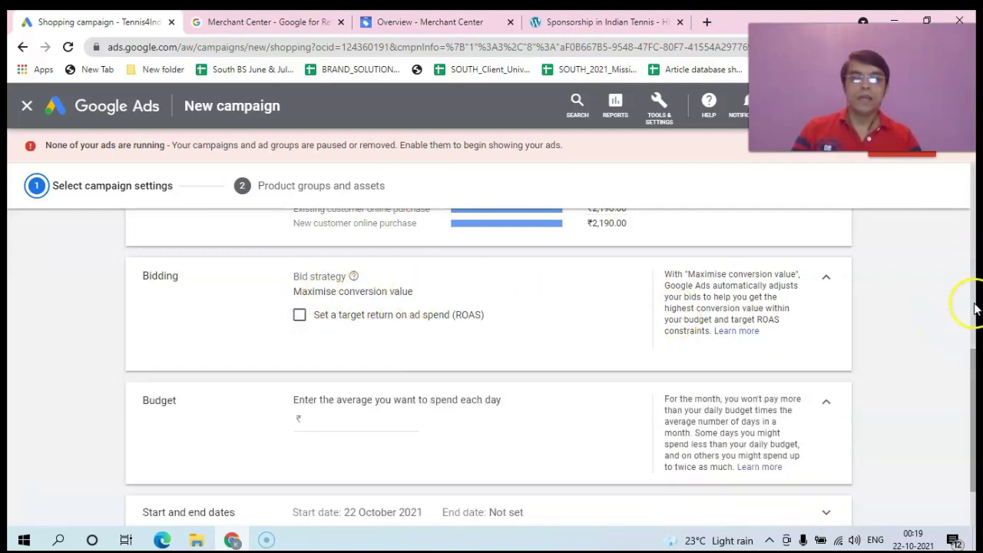
# Step: Set the campaign's average daily budget to ₹500
pyautogui.moveTo(975, 371); pyautogui.dragTo(976, 395)
pyautogui.click(324, 345)
pyautogui.write('500')
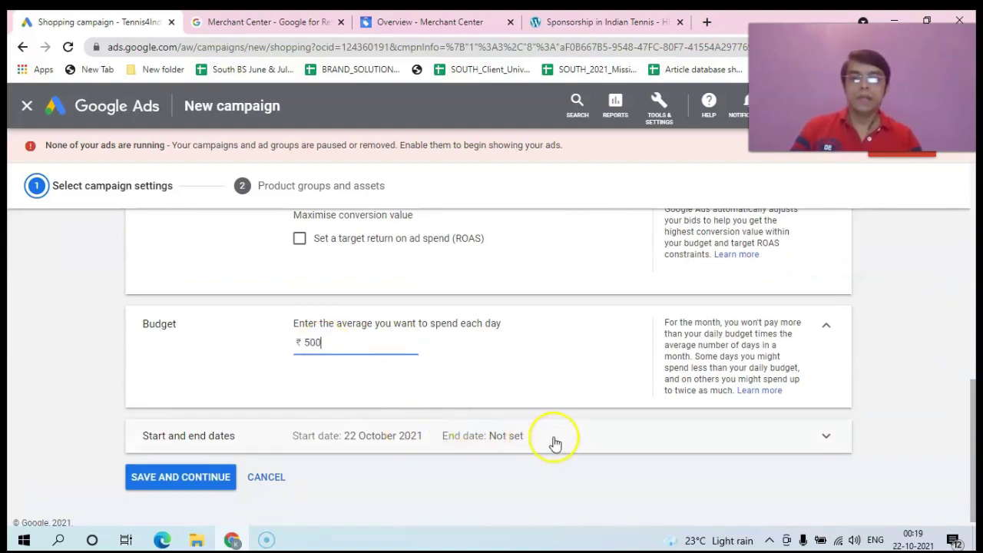
# Step: Expand the start and end dates and set the campaign's end date to 24 Oct 2021
pyautogui.click(818, 433)
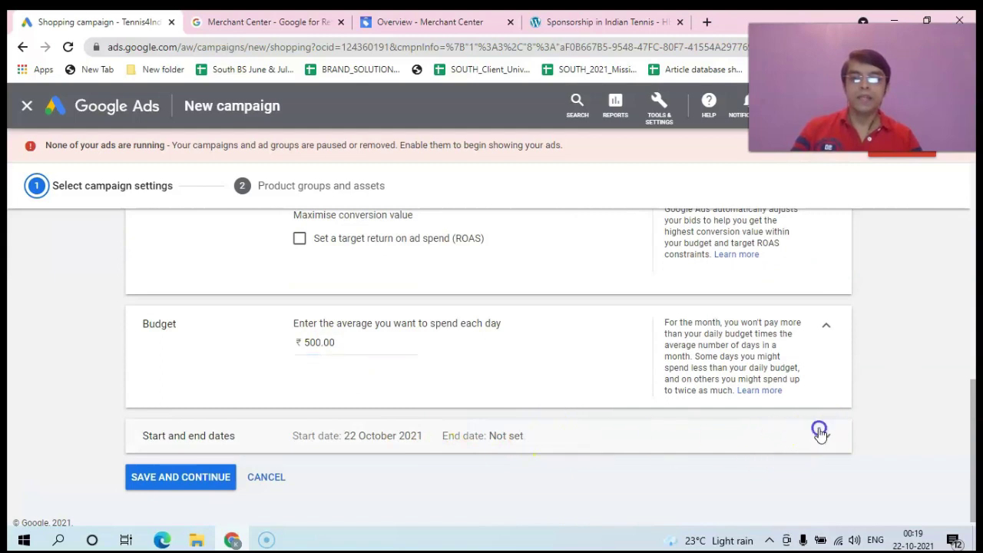
pyautogui.moveTo(966, 362); pyautogui.dragTo(972, 433)
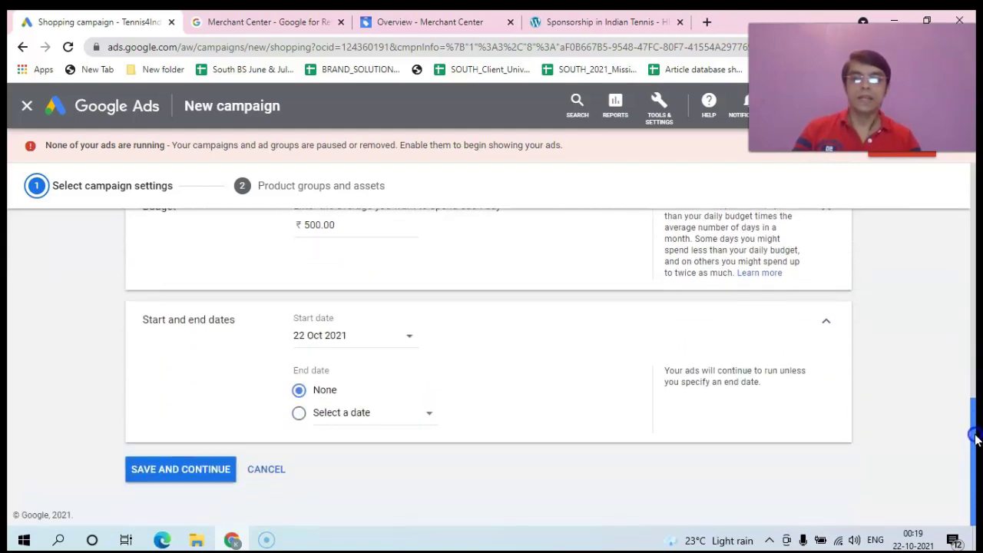
pyautogui.click(428, 419)
pyautogui.click(481, 339)
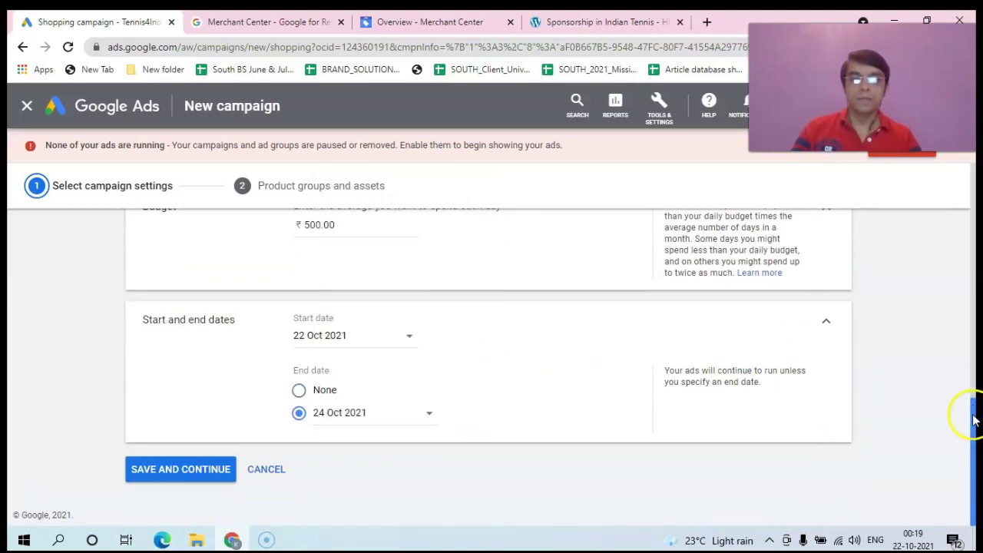
# Step: Save the campaign settings, and examine the product group selection by product type without changing it
pyautogui.click(205, 470)
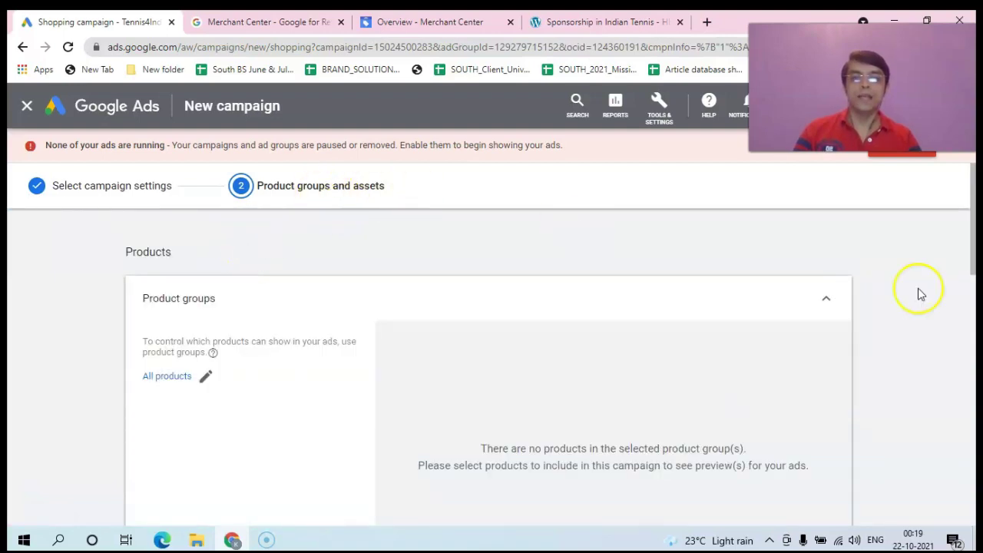
pyautogui.moveTo(976, 246); pyautogui.dragTo(976, 277)
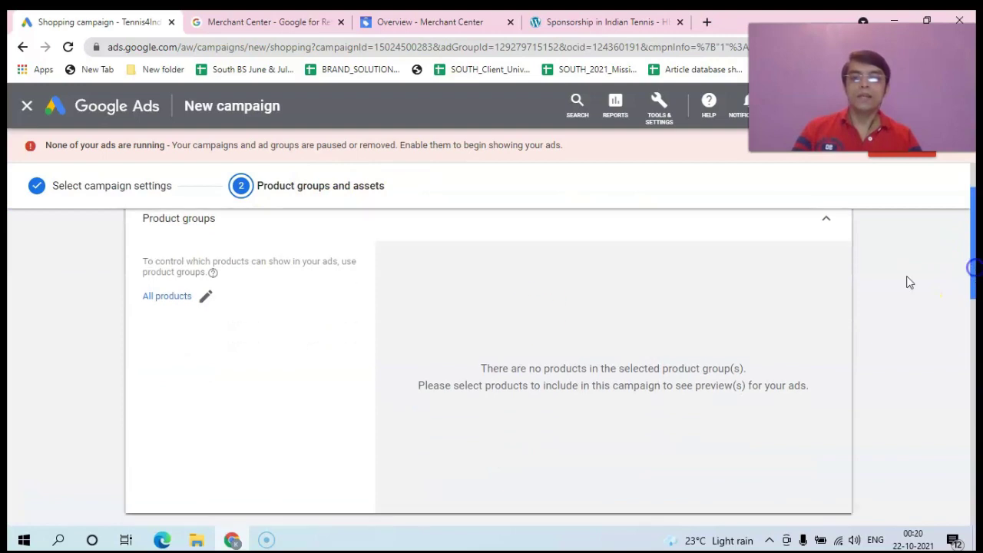
pyautogui.click(207, 297)
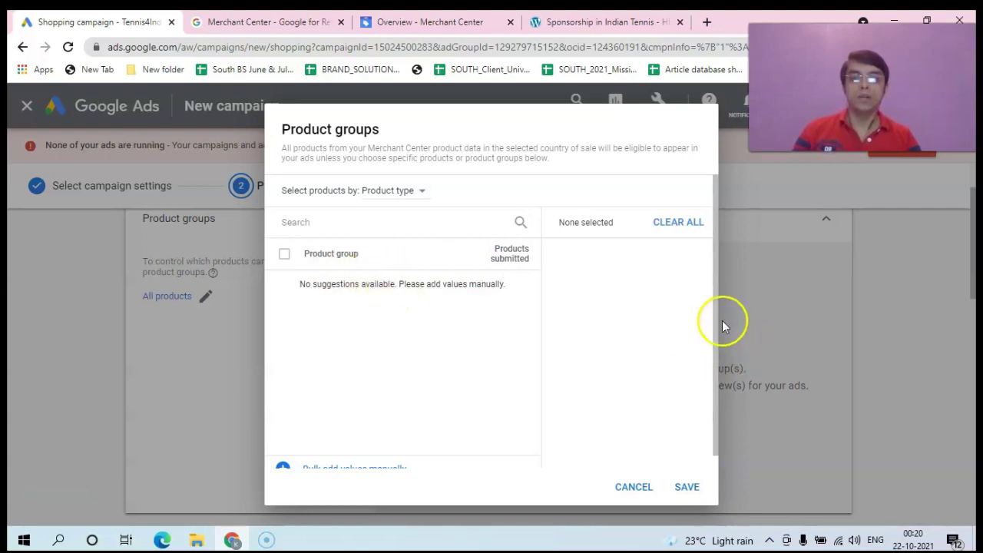
pyautogui.moveTo(716, 318); pyautogui.dragTo(717, 375)
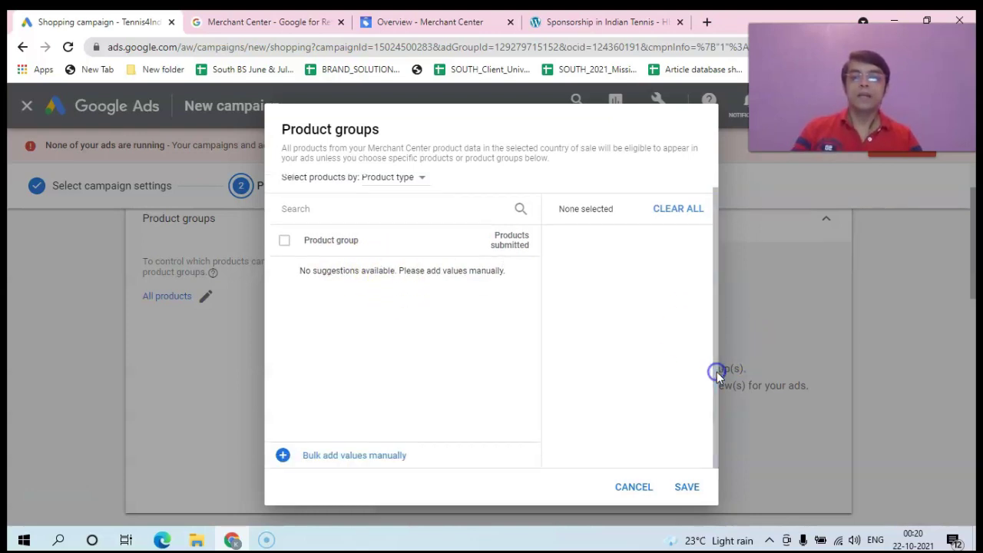
pyautogui.click(633, 487)
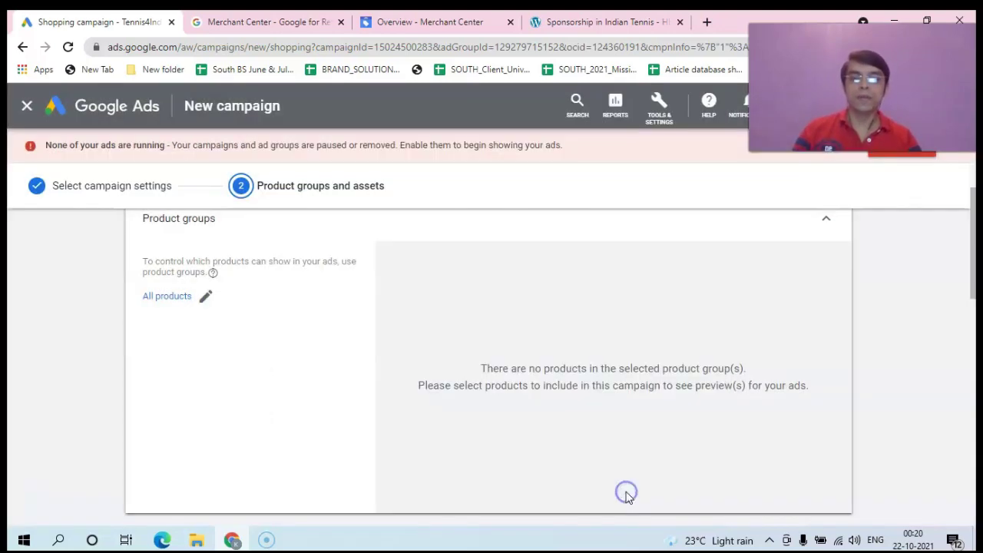
# Step: Examine the responsive display ad assets: image, video, short headline, long headline, description and final URL
pyautogui.moveTo(974, 281); pyautogui.dragTo(976, 377)
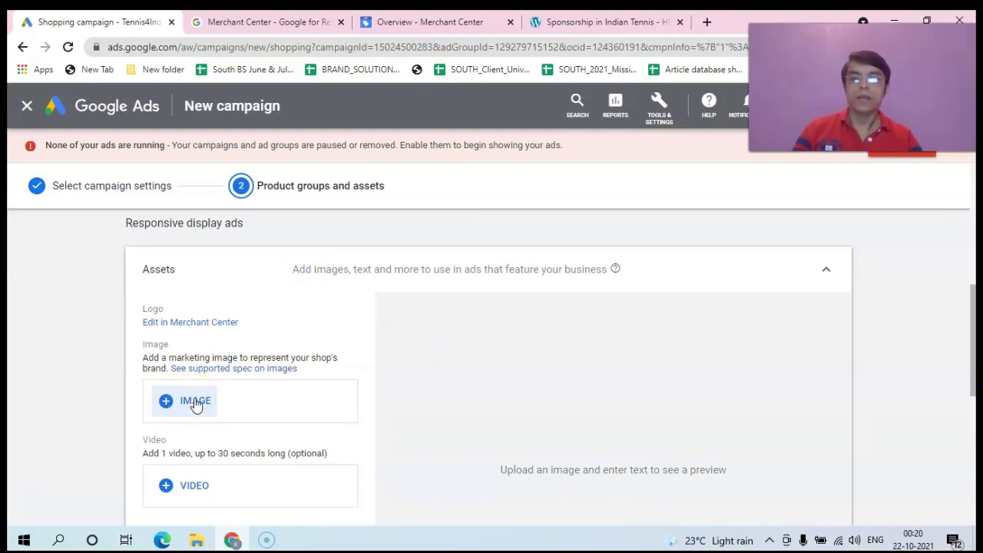
pyautogui.click(269, 405)
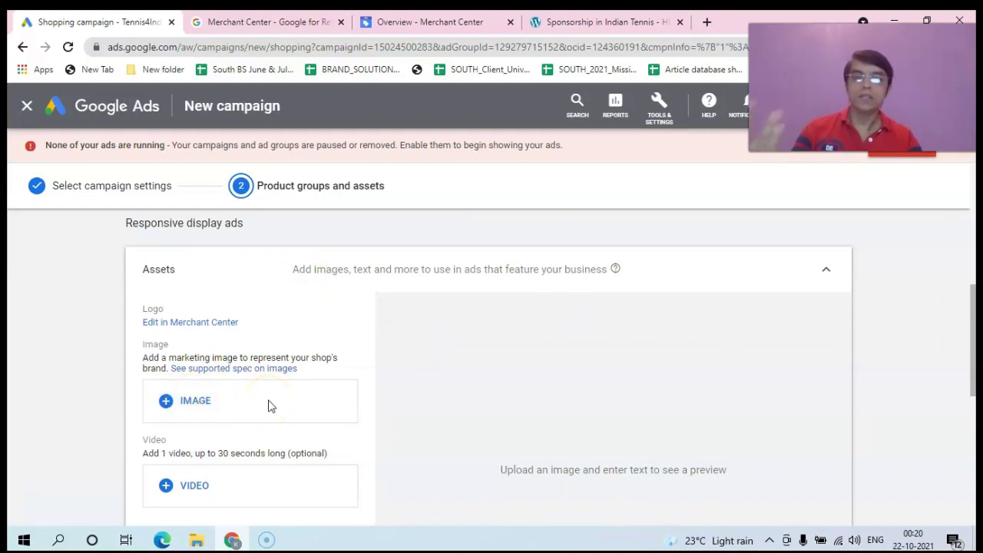
pyautogui.click(976, 338)
pyautogui.scroll(-1, 975, 340)
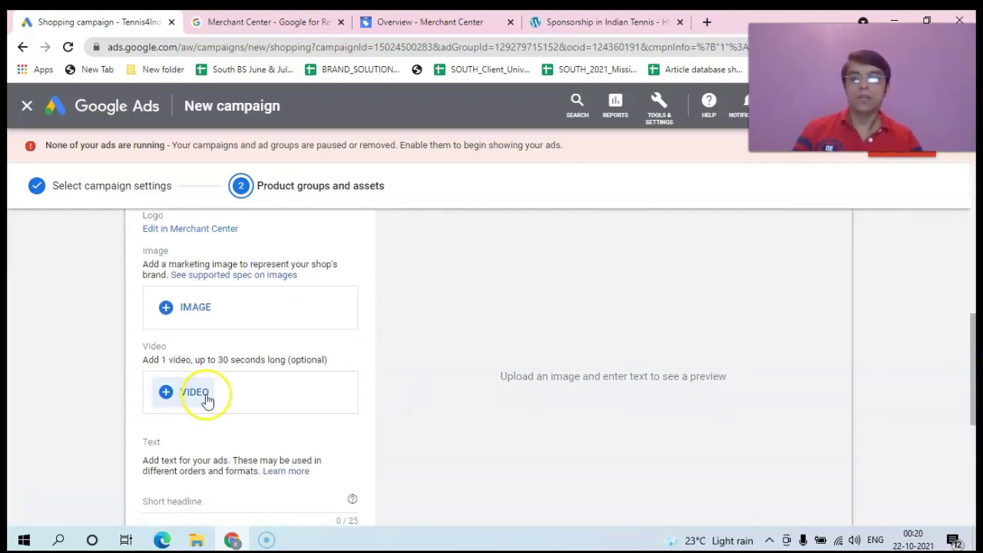
pyautogui.moveTo(972, 368); pyautogui.dragTo(974, 407)
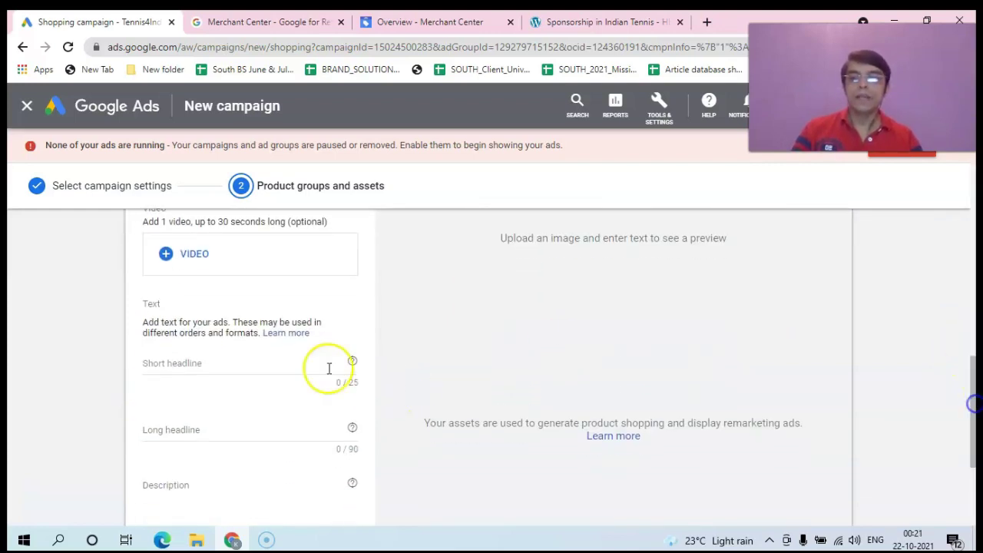
pyautogui.click(178, 362)
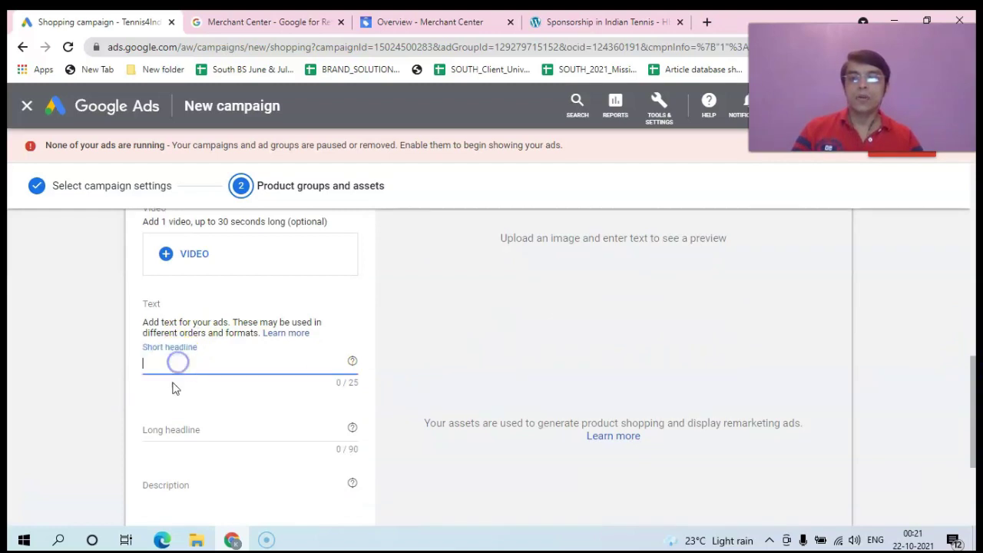
pyautogui.click(172, 427)
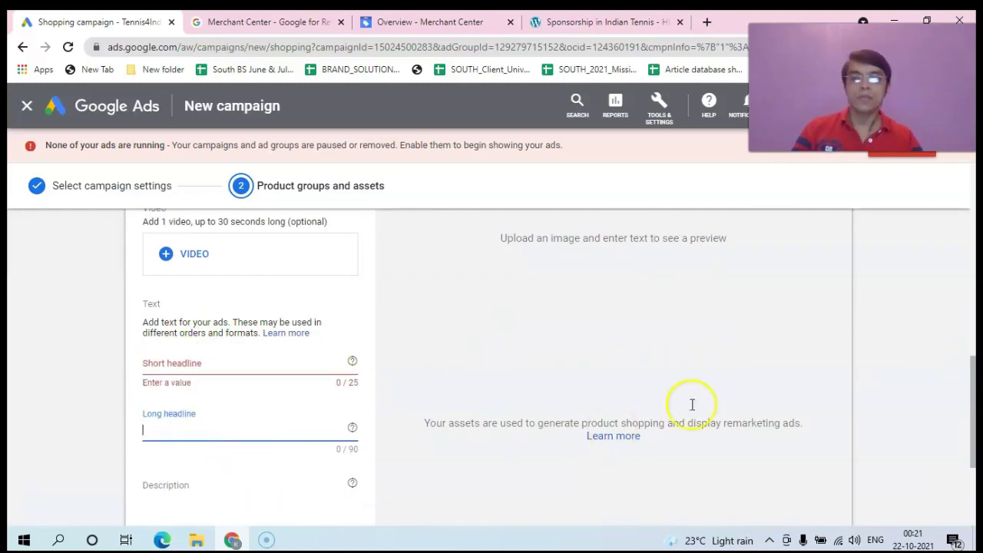
pyautogui.moveTo(971, 377); pyautogui.dragTo(974, 434)
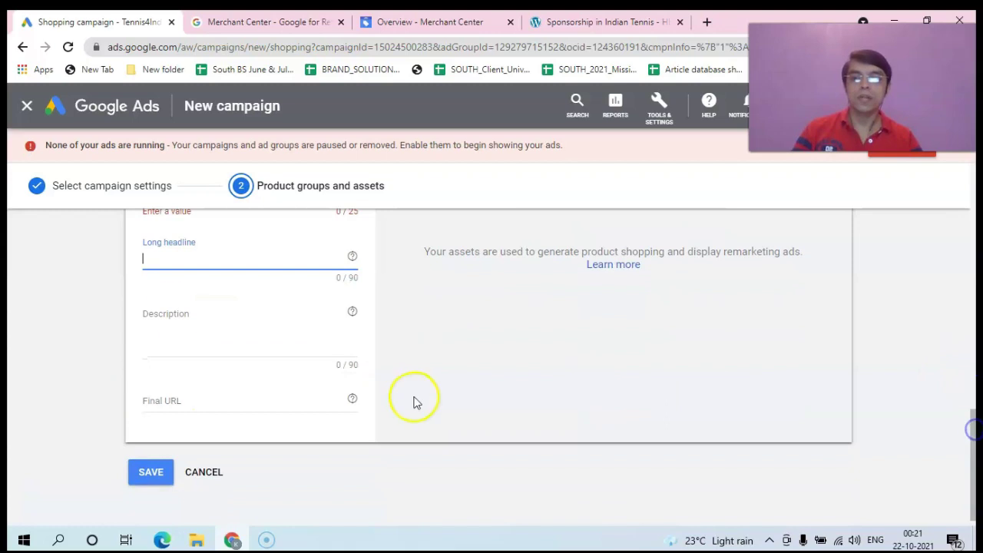
# Step: Try to save the product groups and assets with the asset fields left empty, and check the required fields
pyautogui.click(152, 472)
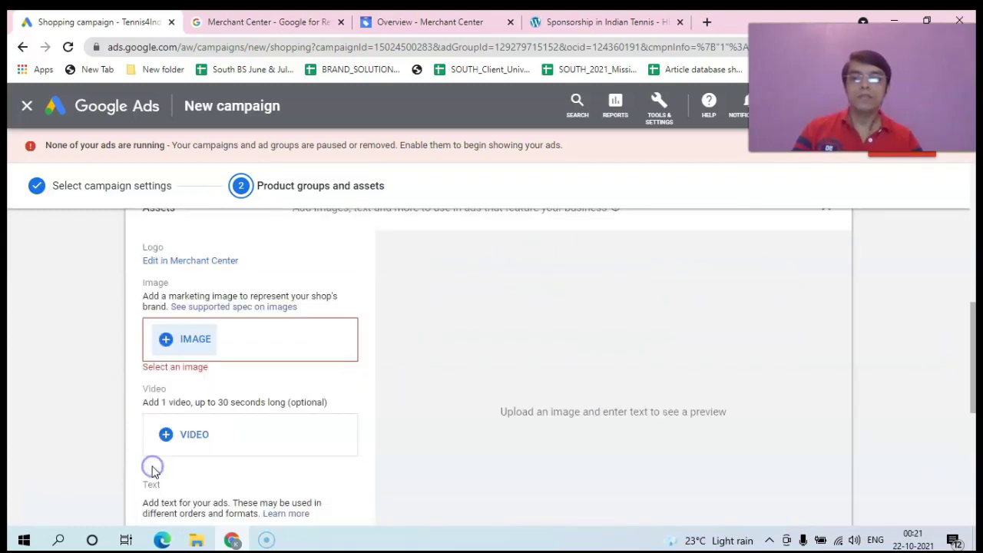
pyautogui.moveTo(977, 325); pyautogui.dragTo(976, 457)
pyautogui.moveTo(968, 361); pyautogui.dragTo(861, 435)
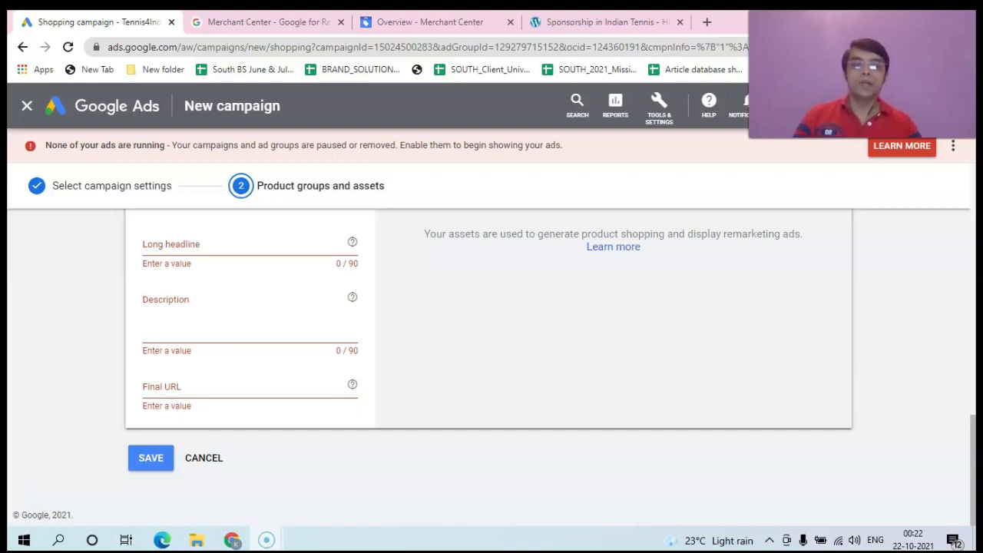
# Step: Recheck the product group options without changing them, and review the image, video, headline, description and final URL assets again
pyautogui.moveTo(977, 461); pyautogui.dragTo(975, 219)
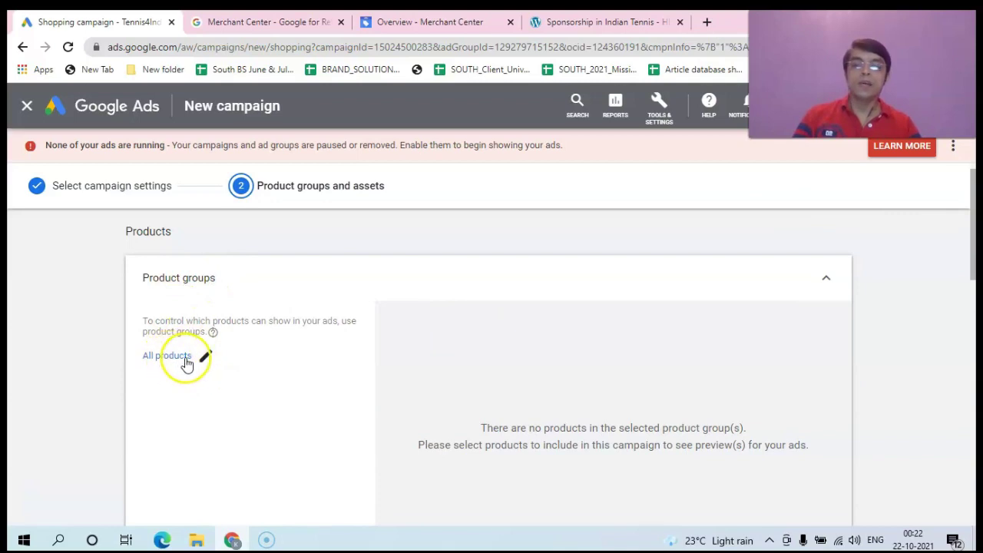
pyautogui.click(204, 357)
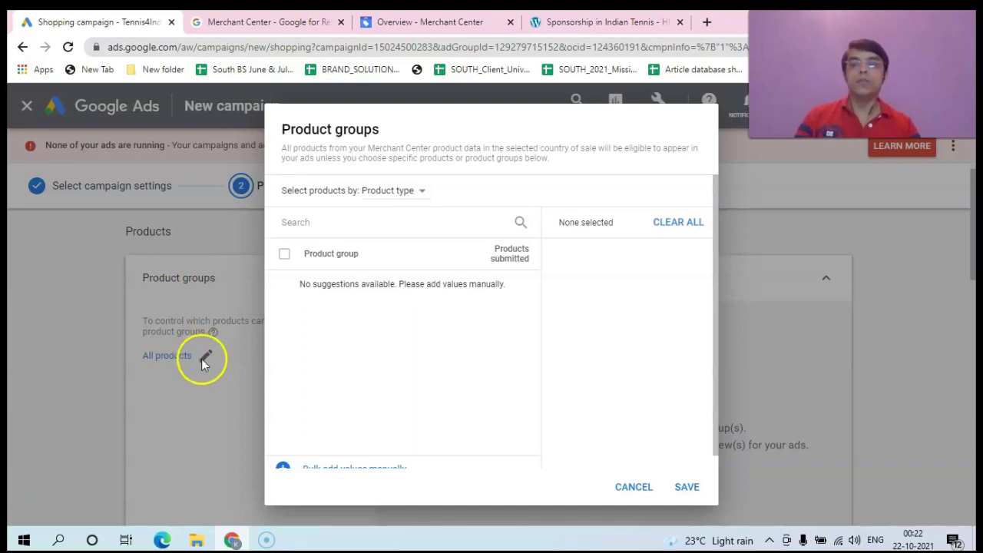
pyautogui.click(634, 489)
pyautogui.moveTo(977, 260); pyautogui.dragTo(974, 388)
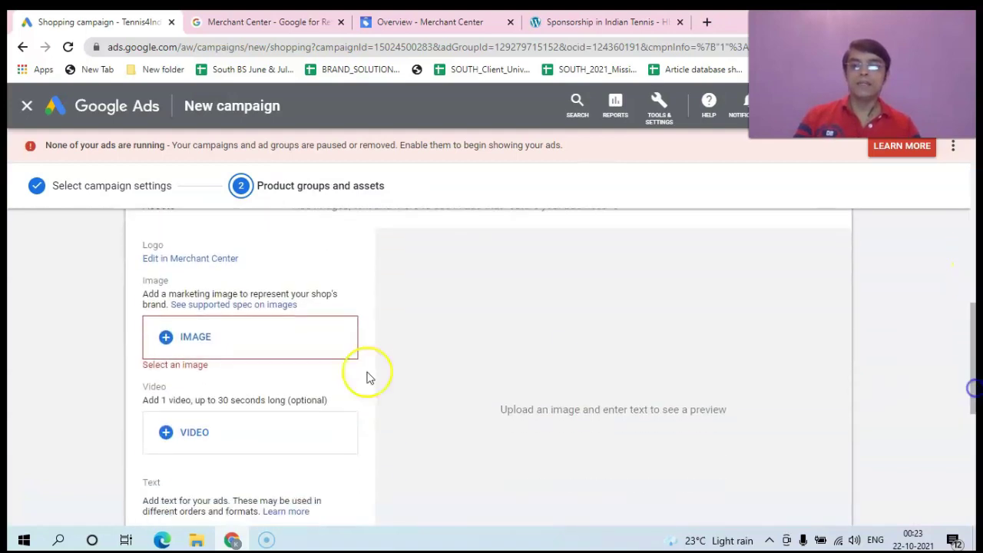
pyautogui.moveTo(976, 314); pyautogui.dragTo(974, 390)
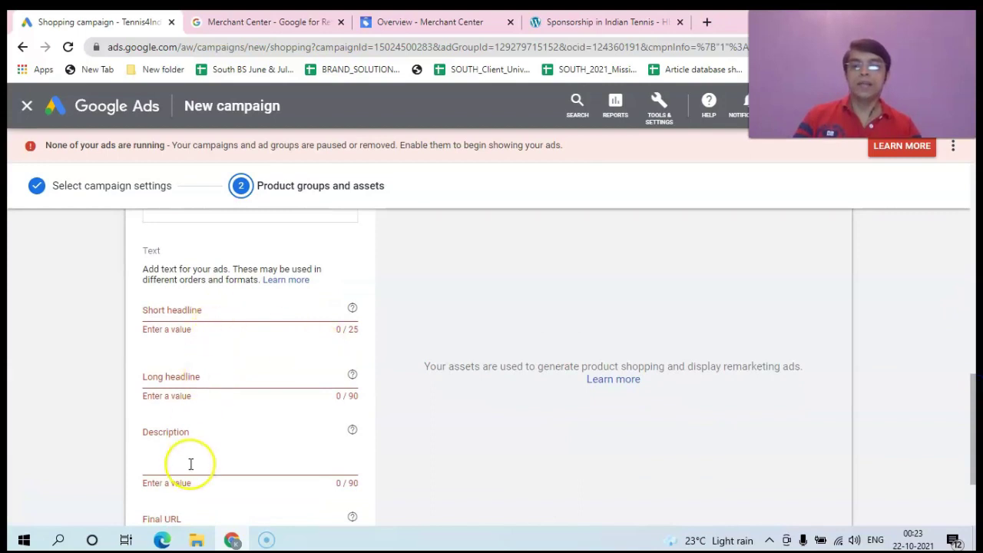
pyautogui.moveTo(976, 406); pyautogui.dragTo(976, 478)
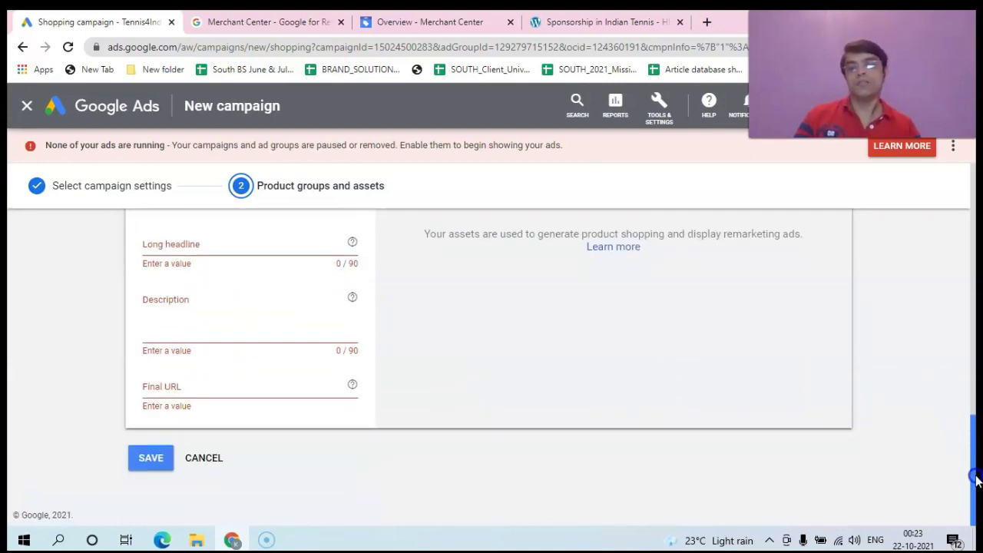